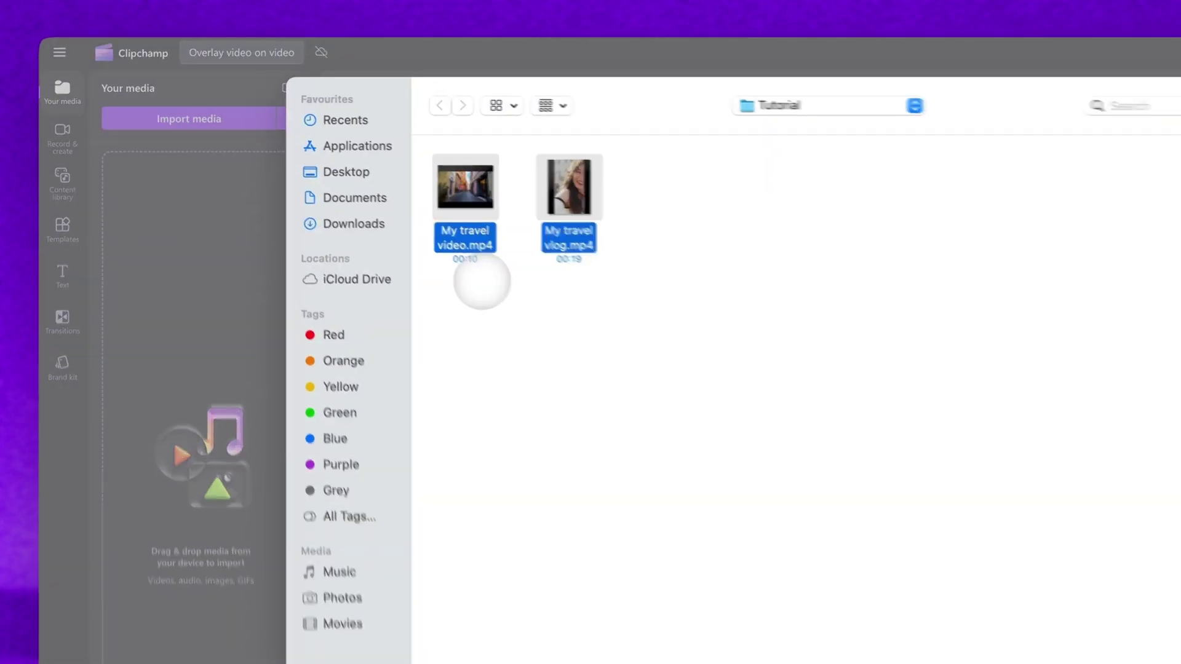
- Import My travel video.mp4 and My travel vlog.mp4 into the media library
{"action": "left_click", "coordinate": [892, 518]}
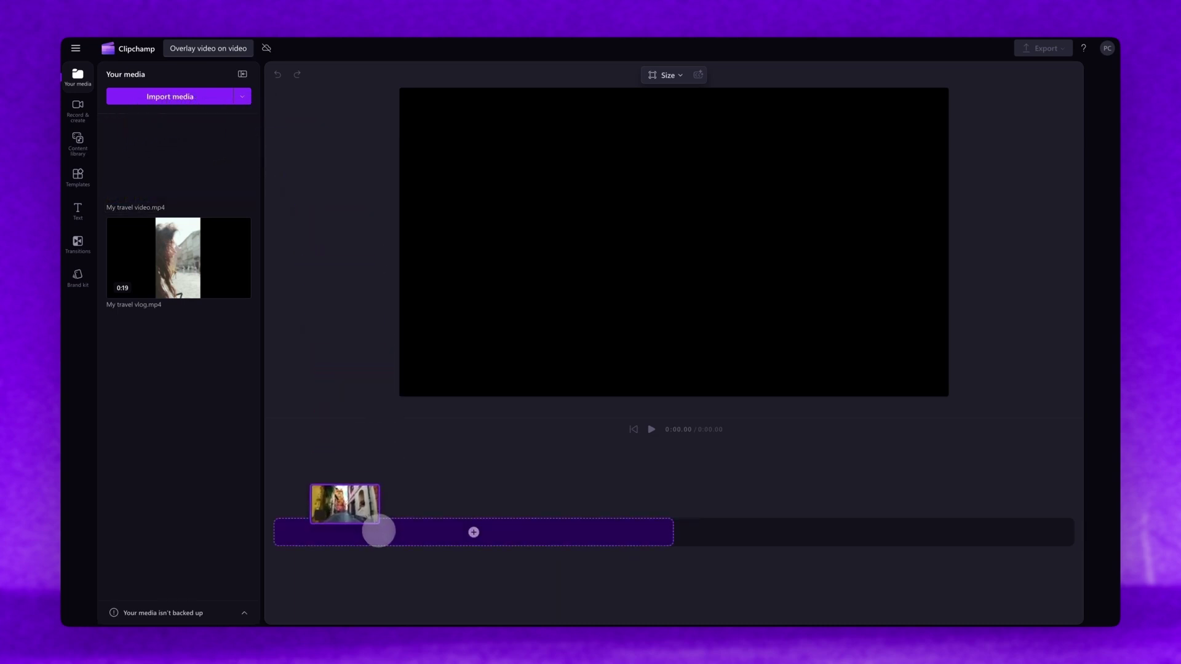
- Place My travel video.mp4 on the timeline with My travel vlog.mp4 on a track above
{"action": "left_click_drag", "start_coordinate": [378, 532], "coordinate": [371, 527]}
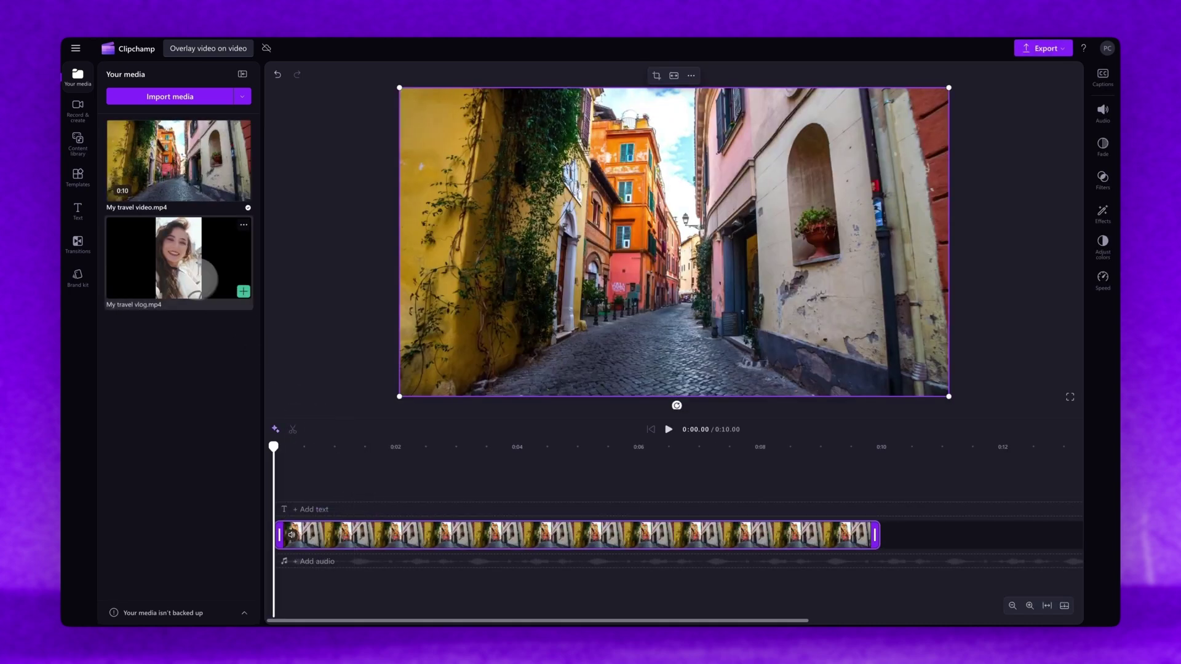
{"action": "left_click_drag", "start_coordinate": [198, 263], "coordinate": [315, 511]}
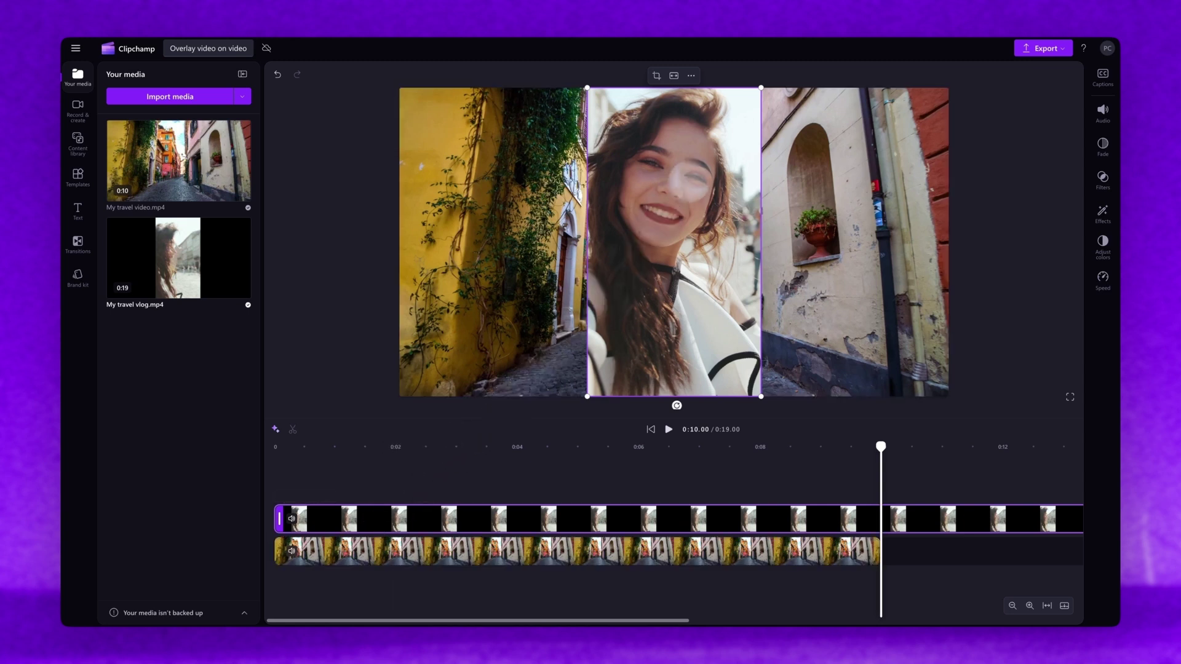
- Resize the selfie vlog overlay smaller and move it to the left of the street scene
{"action": "mouse_move", "coordinate": [761, 88]}
{"action": "left_mouse_down"}
{"action": "mouse_move", "coordinate": [637, 347]}
{"action": "mouse_move", "coordinate": [778, 211]}
{"action": "left_mouse_up"}
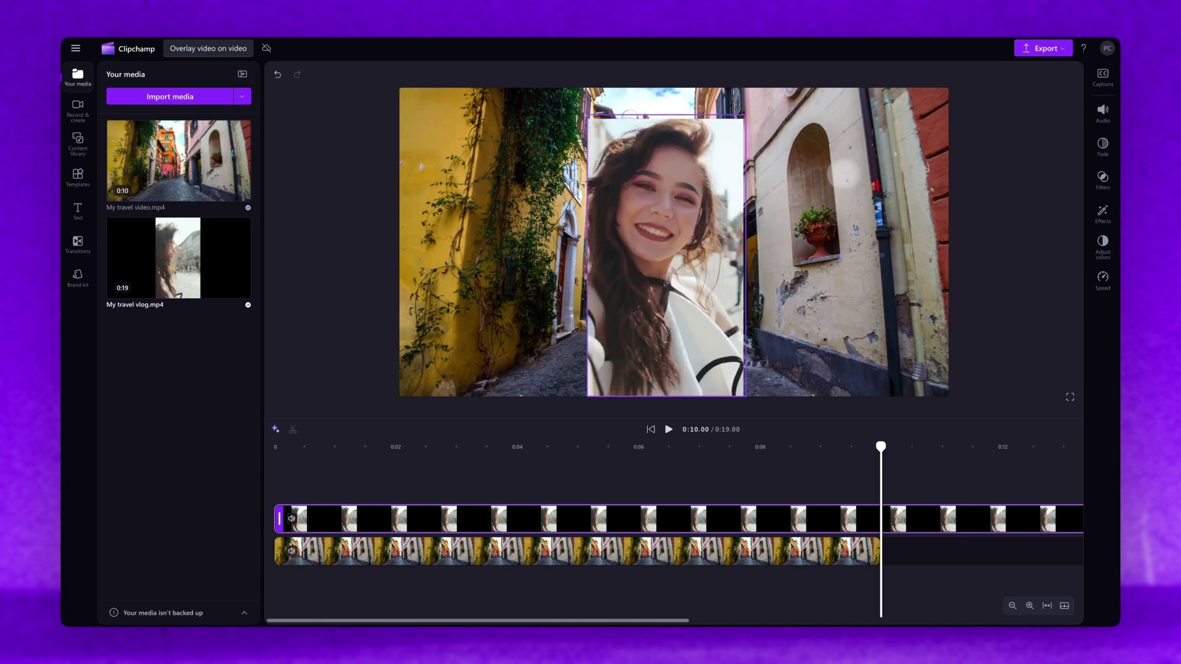
{"action": "left_click_drag", "start_coordinate": [710, 175], "coordinate": [725, 145]}
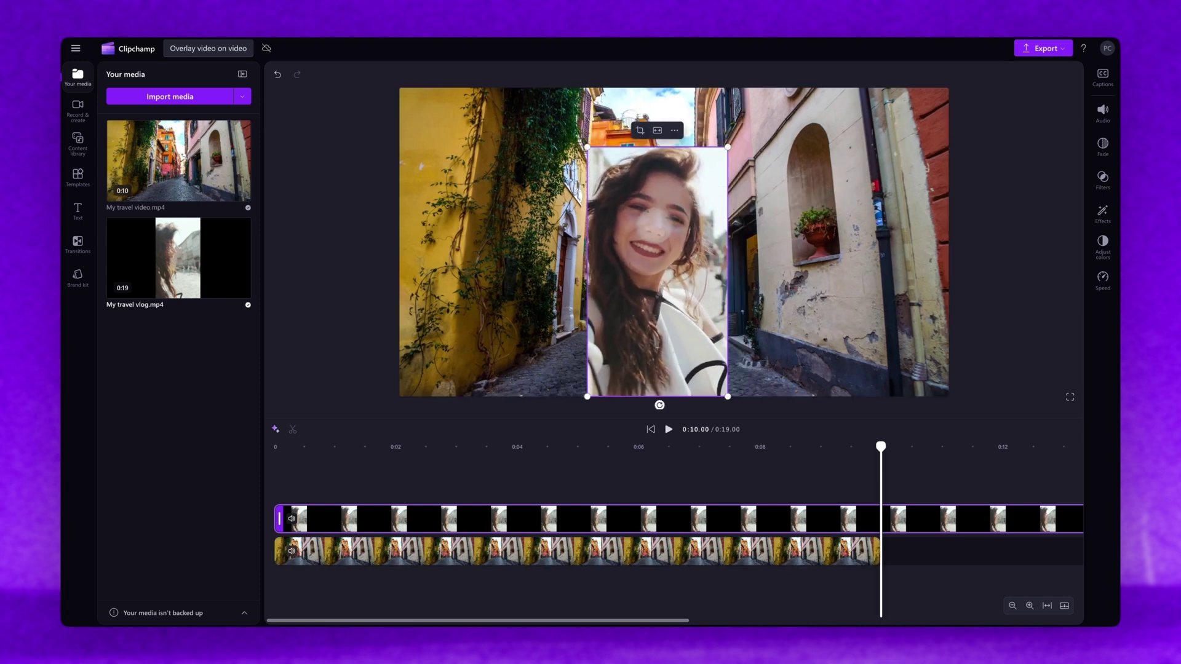
{"action": "mouse_move", "coordinate": [656, 277]}
{"action": "left_mouse_down"}
{"action": "mouse_move", "coordinate": [762, 228]}
{"action": "mouse_move", "coordinate": [629, 205]}
{"action": "mouse_move", "coordinate": [723, 254]}
{"action": "mouse_move", "coordinate": [536, 235]}
{"action": "mouse_move", "coordinate": [513, 249]}
{"action": "mouse_move", "coordinate": [485, 207]}
{"action": "left_mouse_up"}
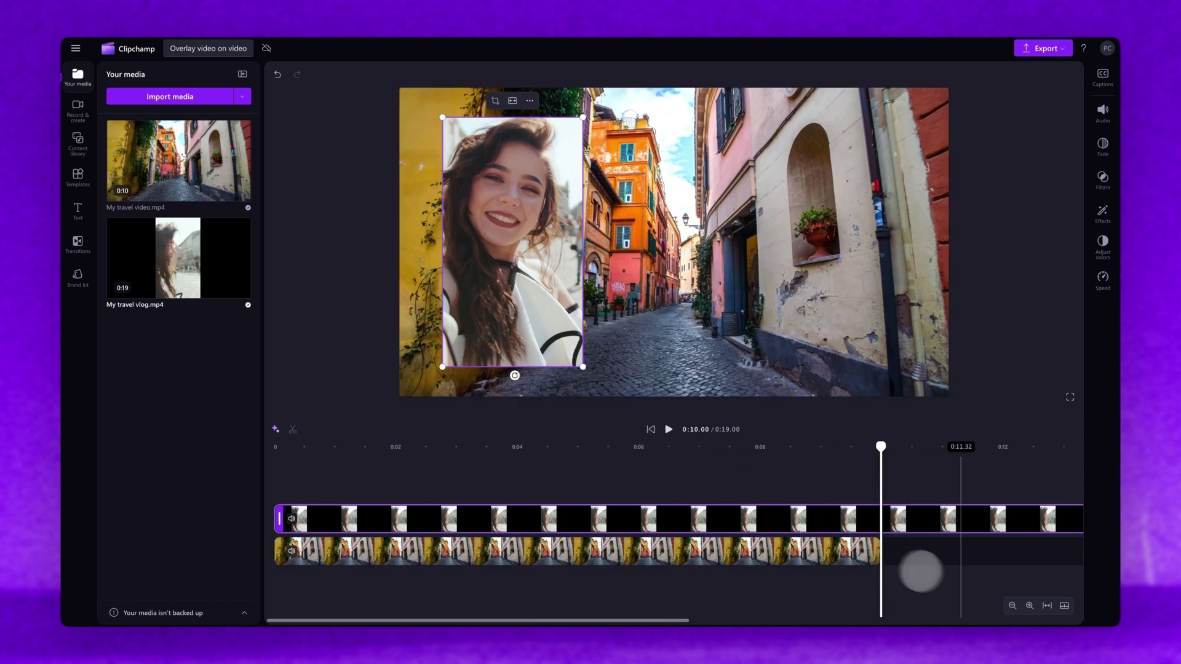
- Trim the vlog clip to end at 0:10, then play back the picture-in-picture result
{"action": "left_click", "coordinate": [1045, 606]}
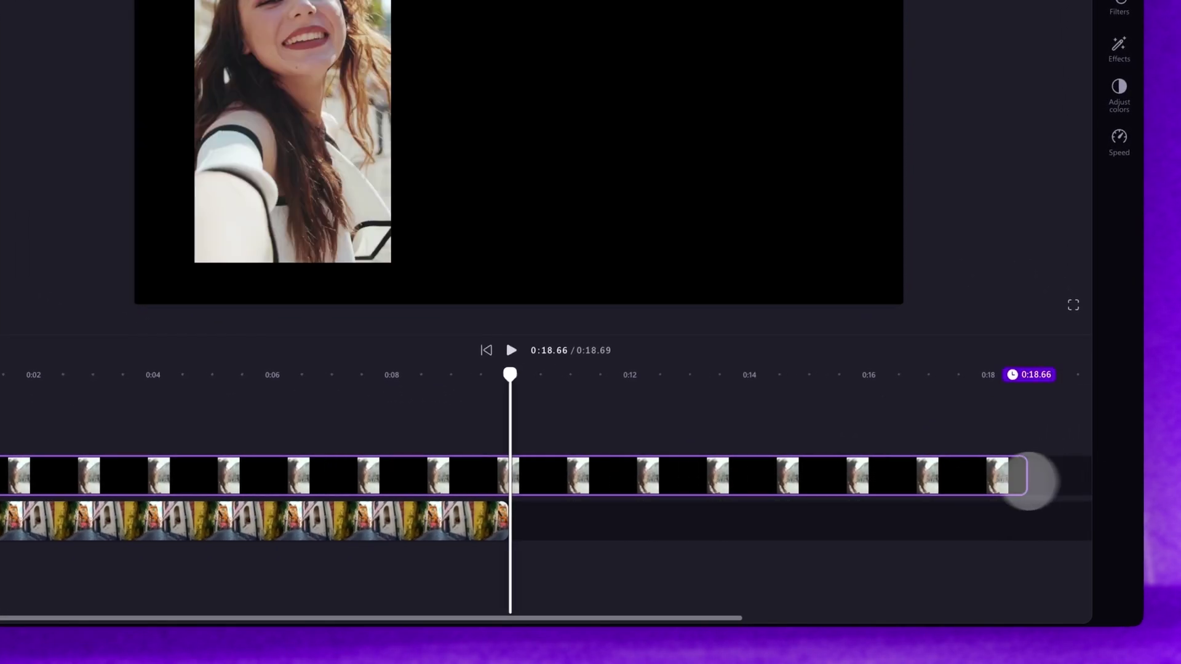
{"action": "mouse_move", "coordinate": [1083, 477]}
{"action": "left_mouse_down"}
{"action": "mouse_move", "coordinate": [624, 494]}
{"action": "mouse_move", "coordinate": [626, 477]}
{"action": "left_mouse_up"}
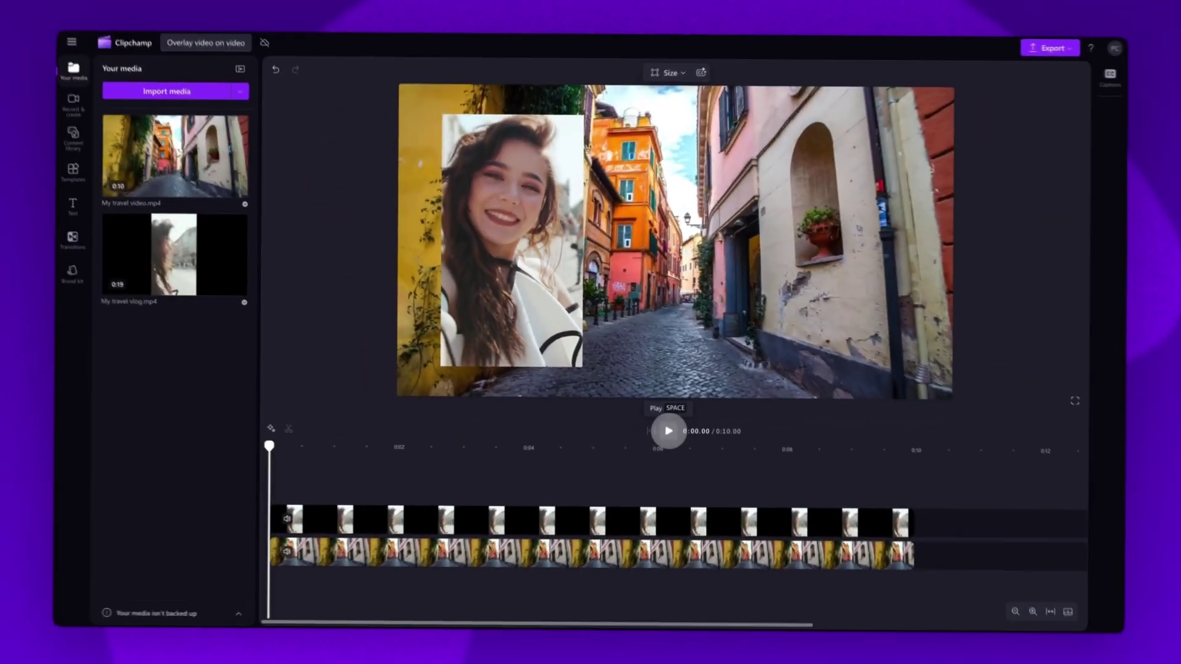
{"action": "left_click", "coordinate": [668, 429]}
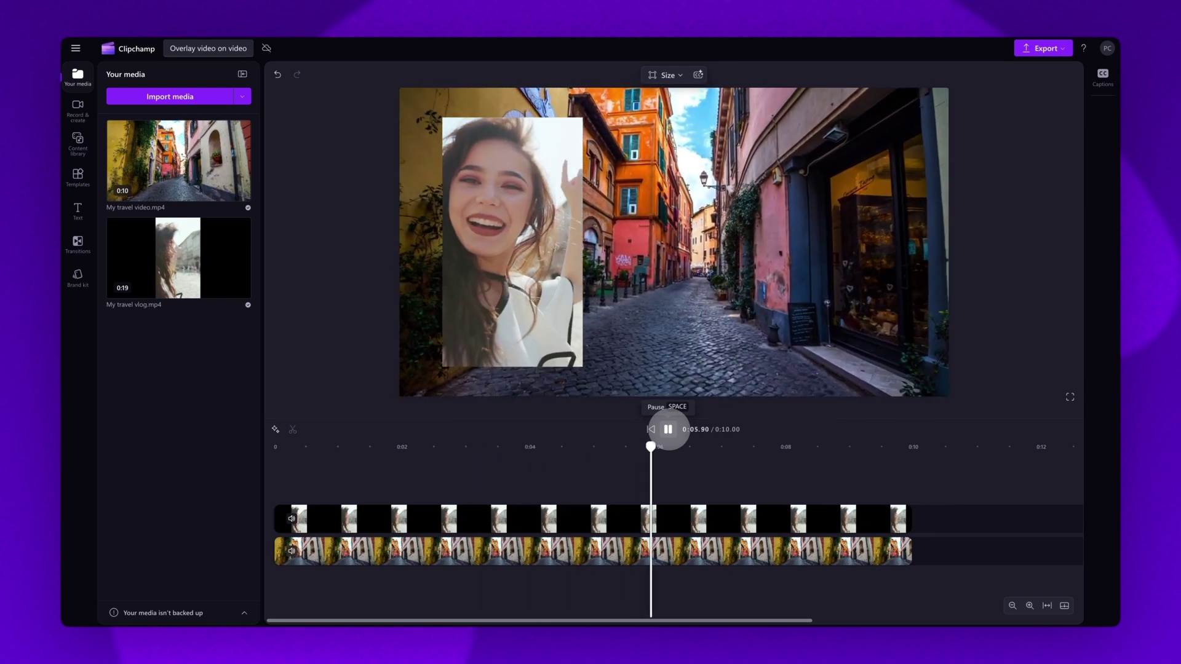
{"action": "left_click", "coordinate": [669, 430]}
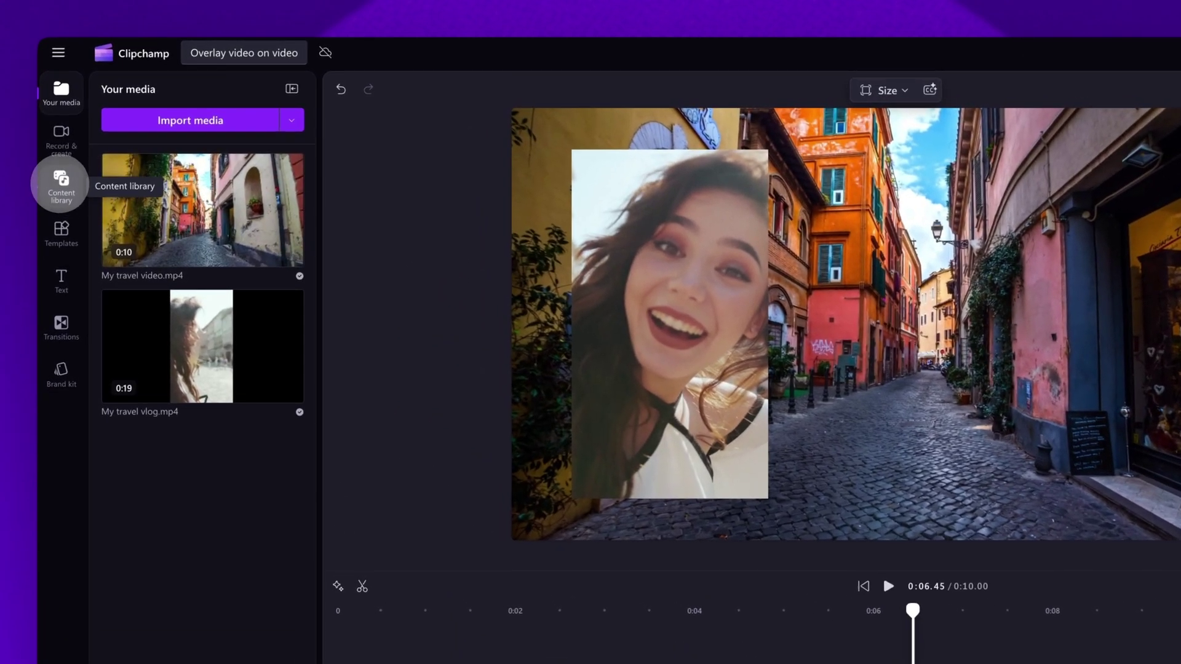
- Browse the Content library's Visuals > Frames & borders > Vintage & media frames collection
{"action": "left_click", "coordinate": [61, 182]}
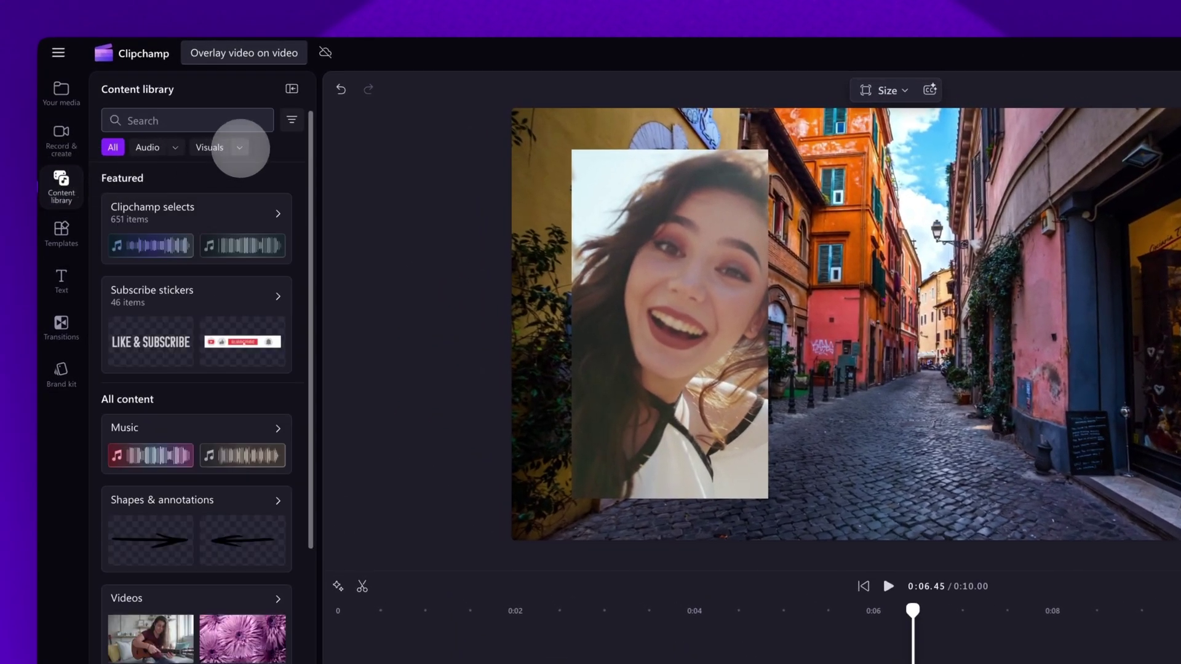
{"action": "left_click", "coordinate": [238, 147]}
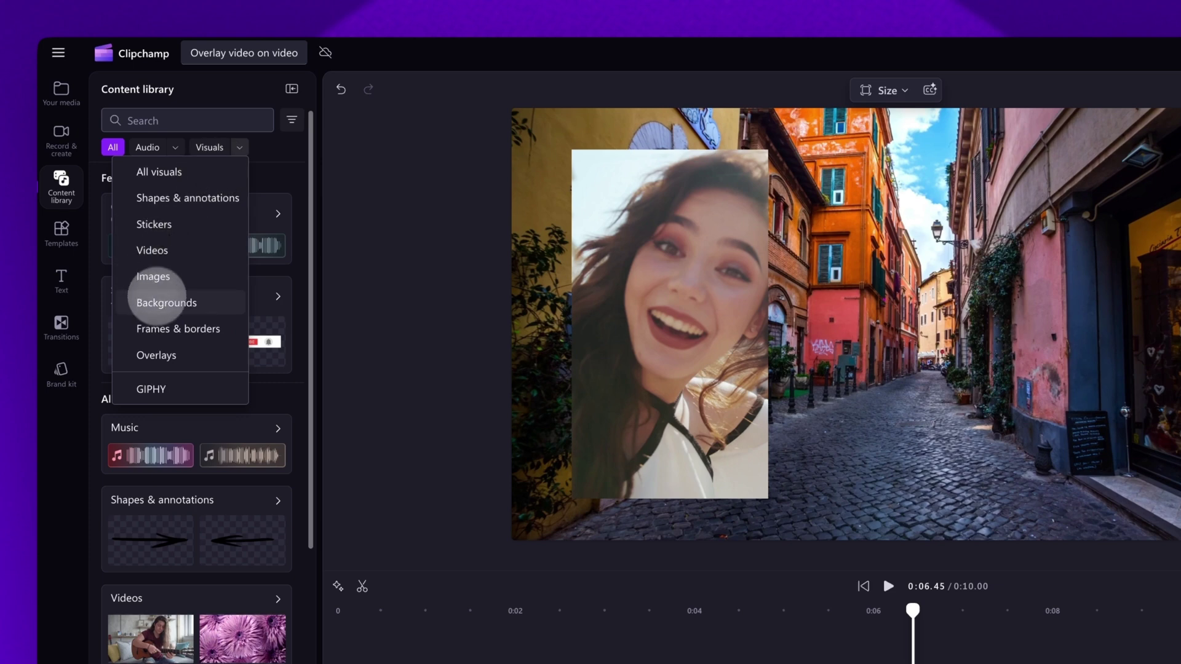
{"action": "left_click", "coordinate": [178, 328]}
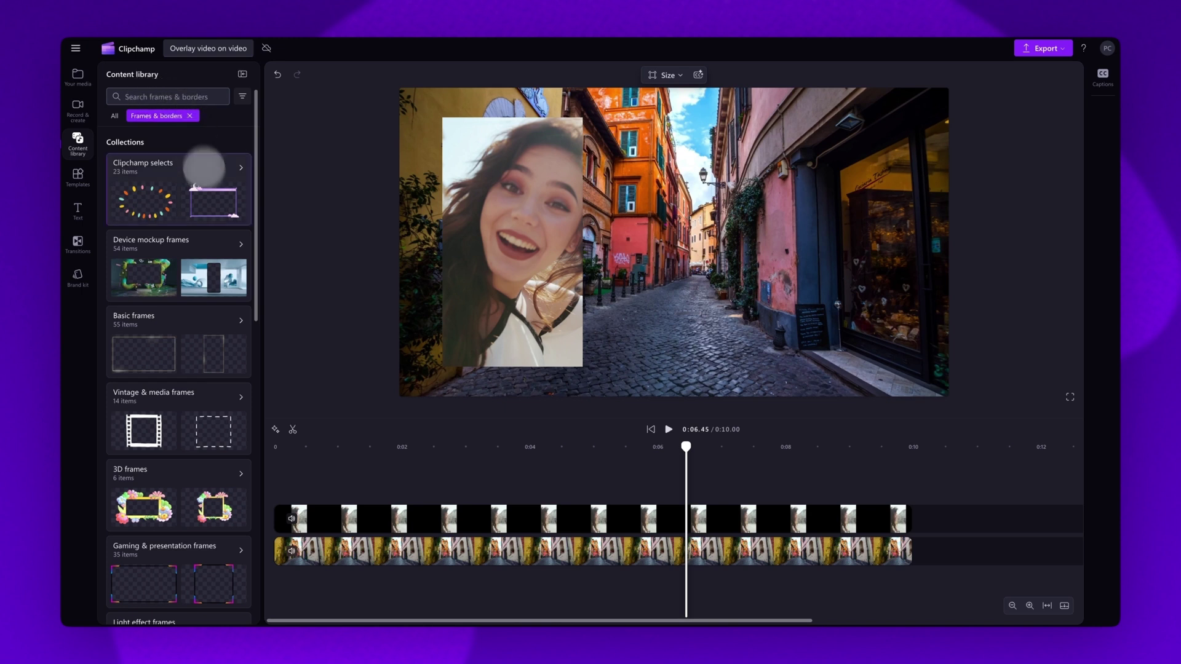
{"action": "scroll", "coordinate": [212, 237], "scroll_direction": "down", "scroll_amount": 1}
{"action": "scroll", "coordinate": [211, 256], "scroll_direction": "down", "scroll_amount": 2}
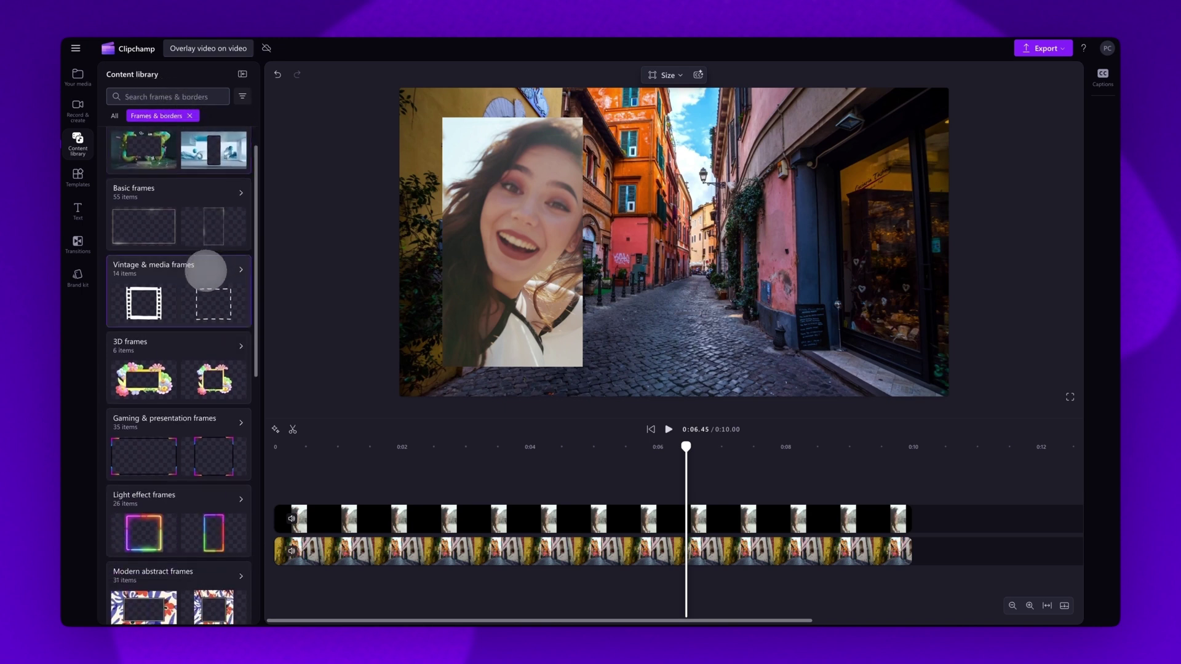
{"action": "left_click", "coordinate": [205, 269]}
{"action": "scroll", "coordinate": [205, 270], "scroll_direction": "down", "scroll_amount": 2}
{"action": "scroll", "coordinate": [205, 269], "scroll_direction": "down", "scroll_amount": 3}
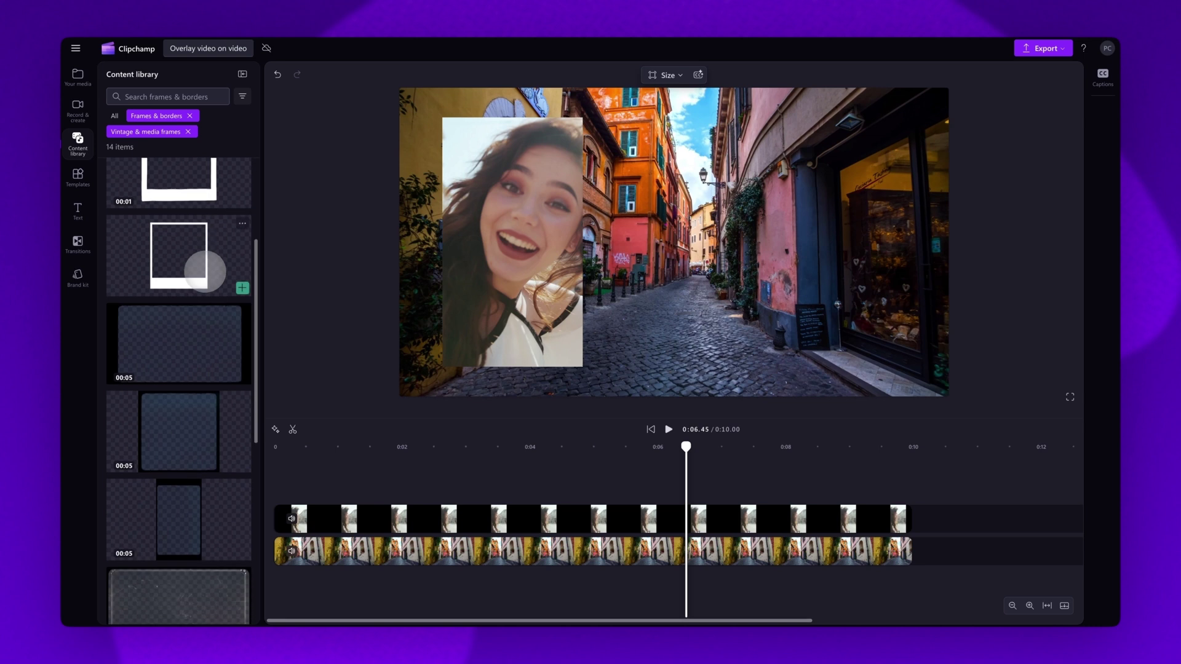
{"action": "scroll", "coordinate": [205, 269], "scroll_direction": "down", "scroll_amount": 2}
{"action": "scroll", "coordinate": [205, 270], "scroll_direction": "down", "scroll_amount": 2}
{"action": "scroll", "coordinate": [205, 269], "scroll_direction": "down", "scroll_amount": 1}
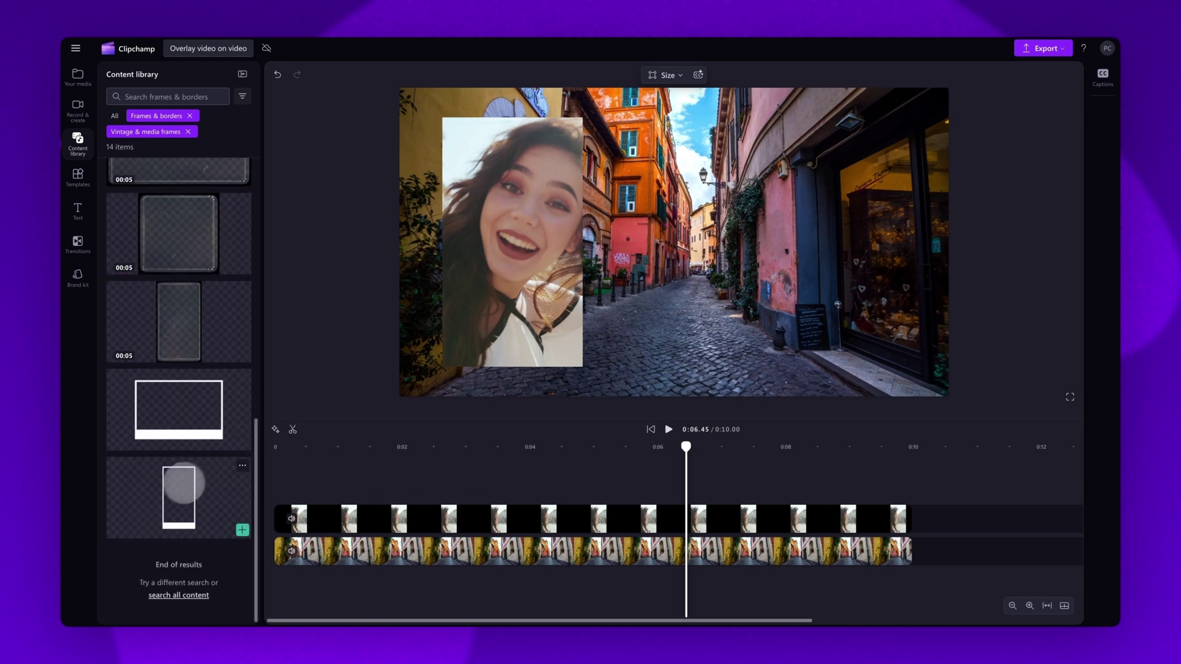
{"action": "left_click_drag", "start_coordinate": [179, 499], "coordinate": [176, 500]}
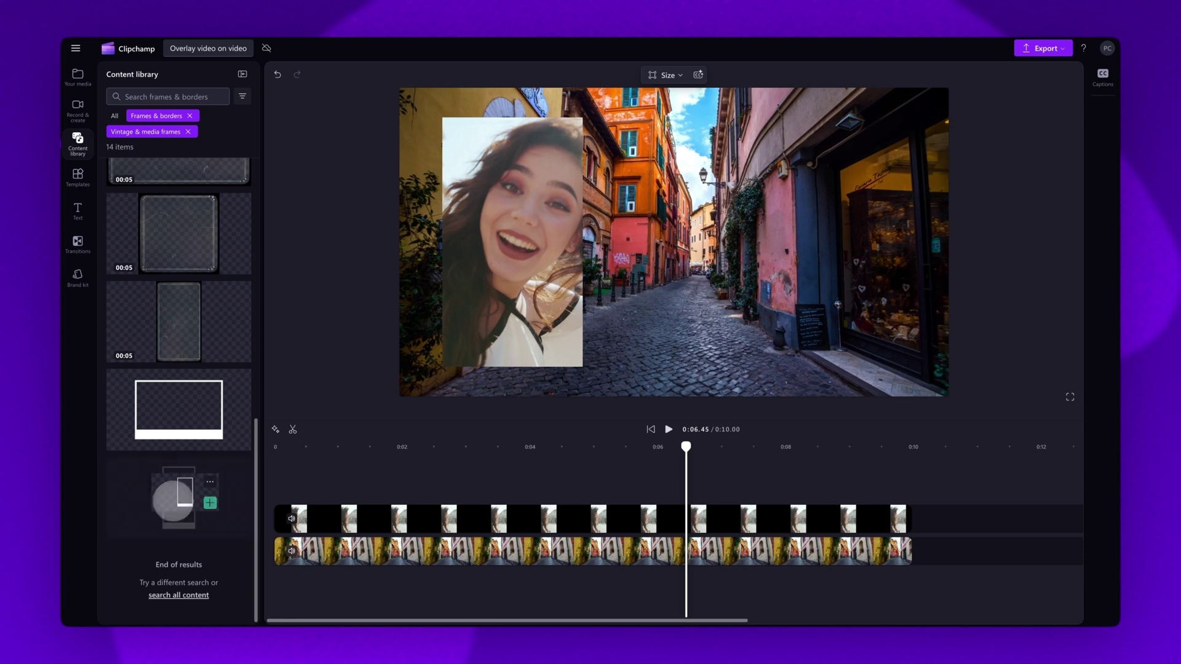
- Add the White portrait photo frame, fit it over the left vlog overlay, and preview playback
{"action": "left_click_drag", "start_coordinate": [288, 490], "coordinate": [290, 490]}
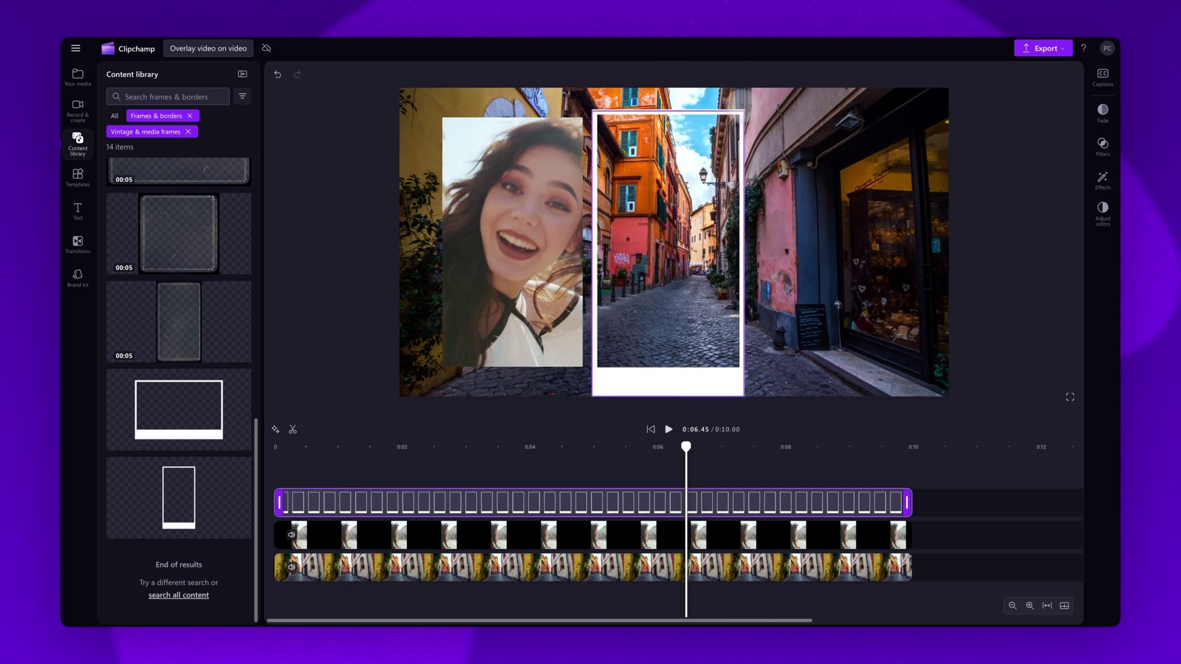
{"action": "mouse_move", "coordinate": [609, 314]}
{"action": "left_mouse_down"}
{"action": "mouse_move", "coordinate": [517, 365]}
{"action": "mouse_move", "coordinate": [473, 348]}
{"action": "left_mouse_up"}
{"action": "mouse_move", "coordinate": [574, 356]}
{"action": "left_mouse_down"}
{"action": "mouse_move", "coordinate": [588, 372]}
{"action": "mouse_move", "coordinate": [551, 372]}
{"action": "left_mouse_up"}
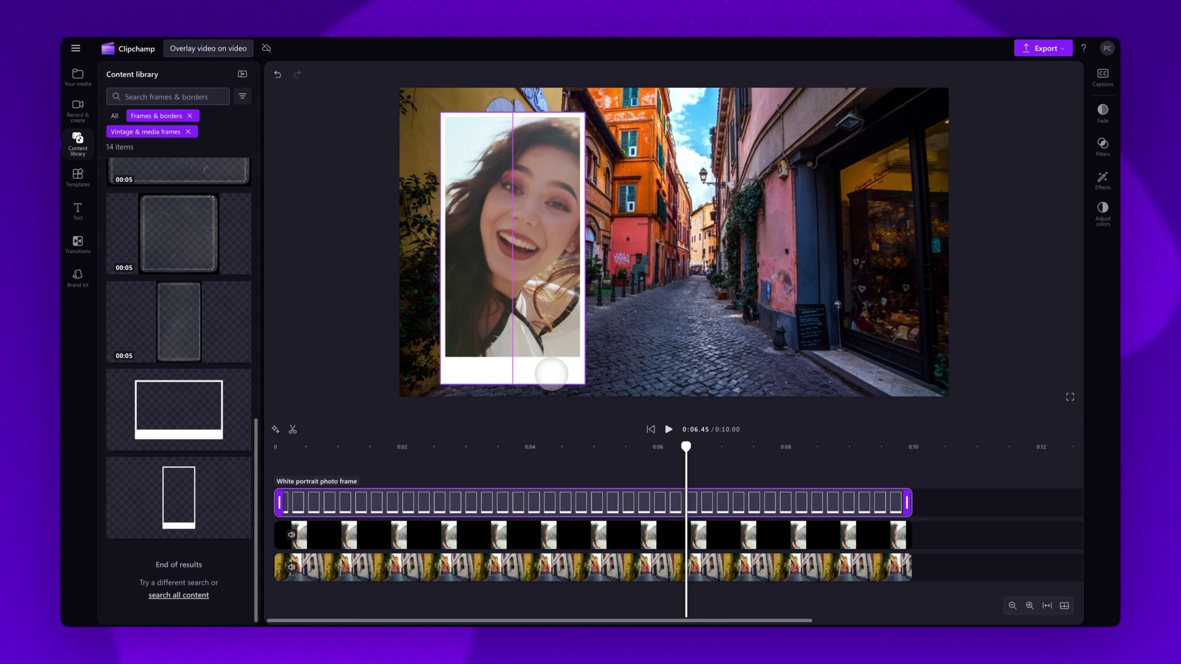
{"action": "left_click", "coordinate": [651, 429]}
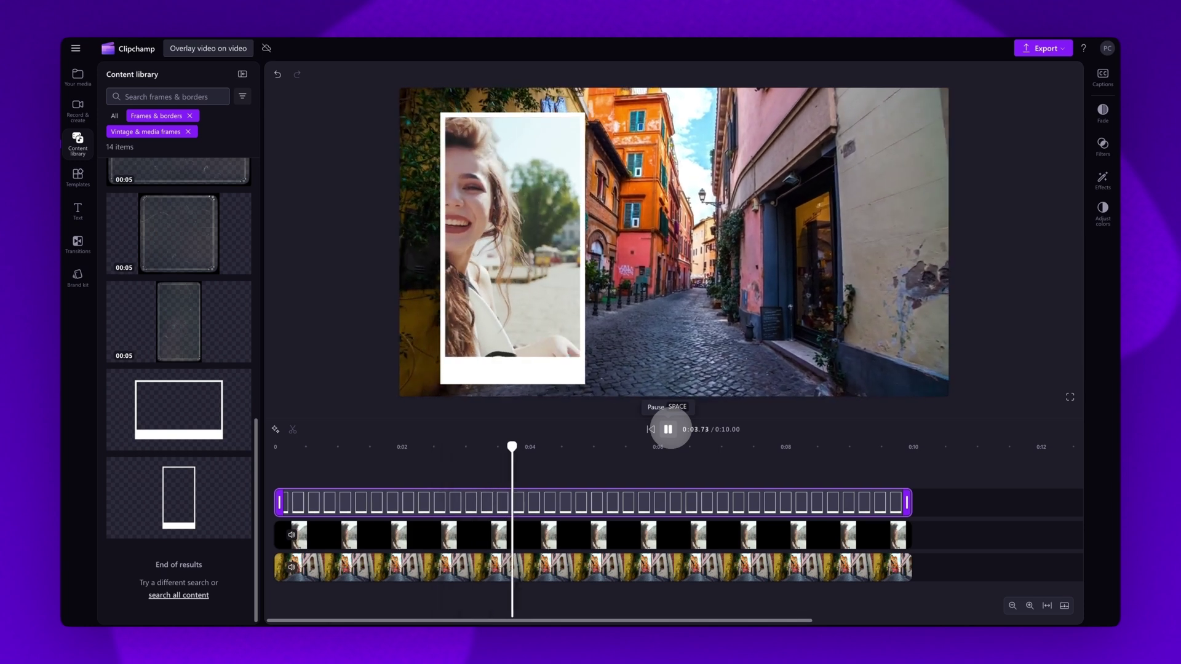
{"action": "left_click", "coordinate": [668, 429]}
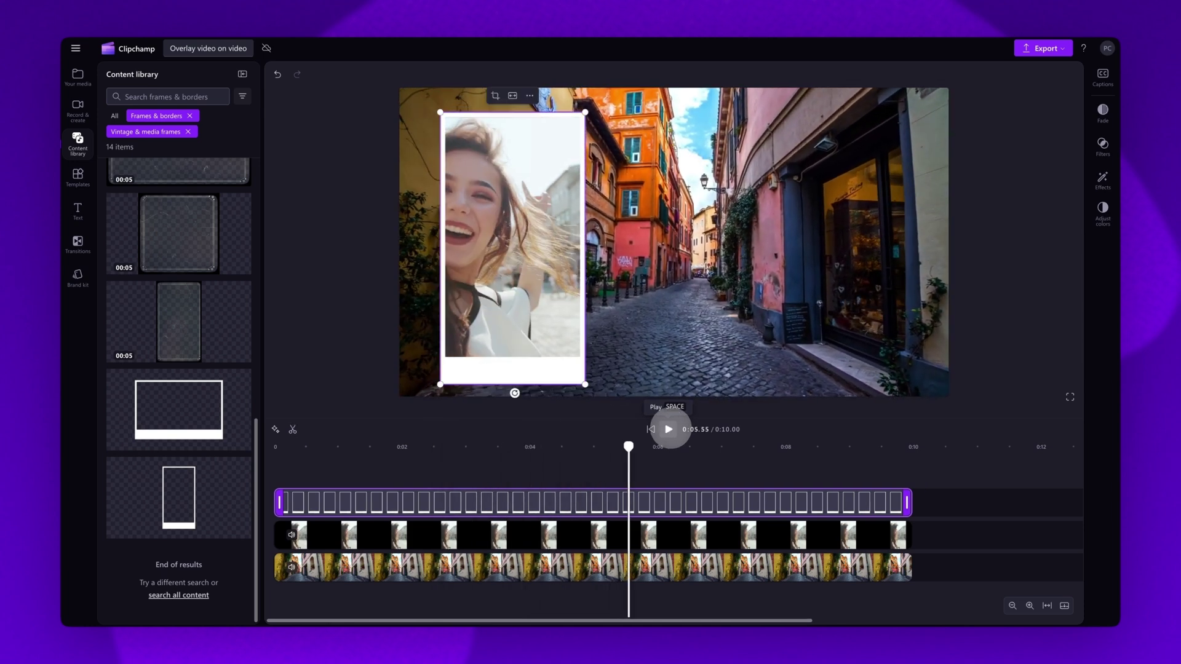
- Replace the white frame with the pink frame from Gaming & presentation frames, then preview
{"action": "left_click", "coordinate": [188, 131]}
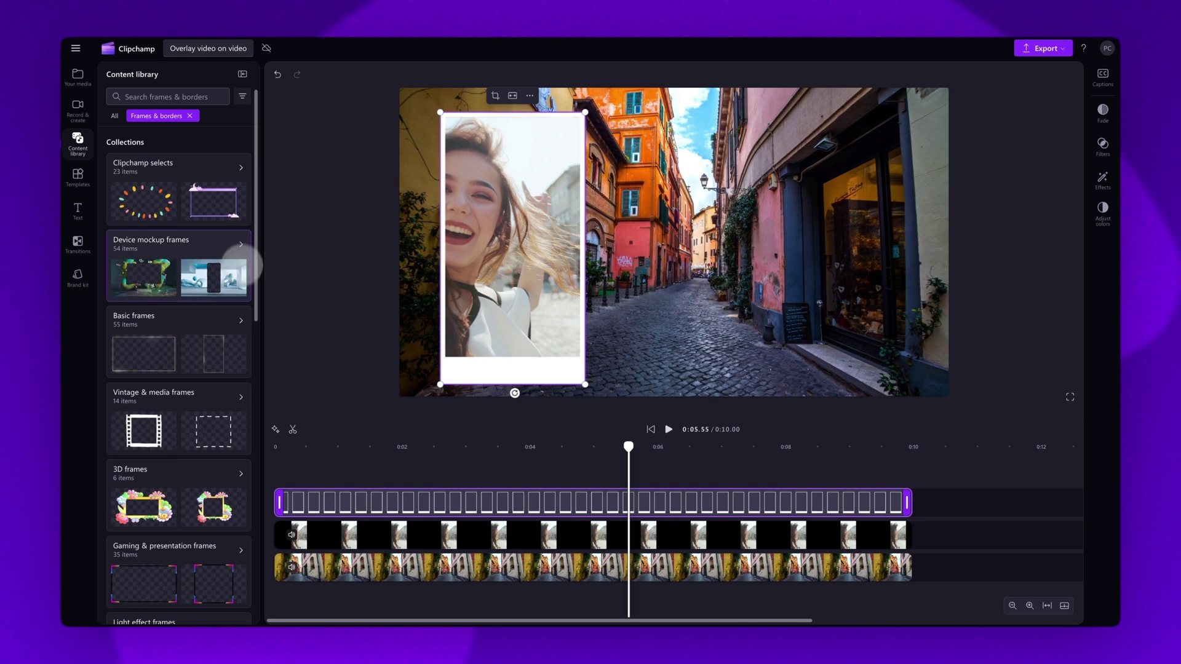
{"action": "scroll", "coordinate": [242, 277], "scroll_direction": "down", "scroll_amount": 3}
{"action": "scroll", "coordinate": [238, 284], "scroll_direction": "down", "scroll_amount": 3}
{"action": "left_click", "coordinate": [238, 289]}
{"action": "scroll", "coordinate": [239, 288], "scroll_direction": "down", "scroll_amount": 3}
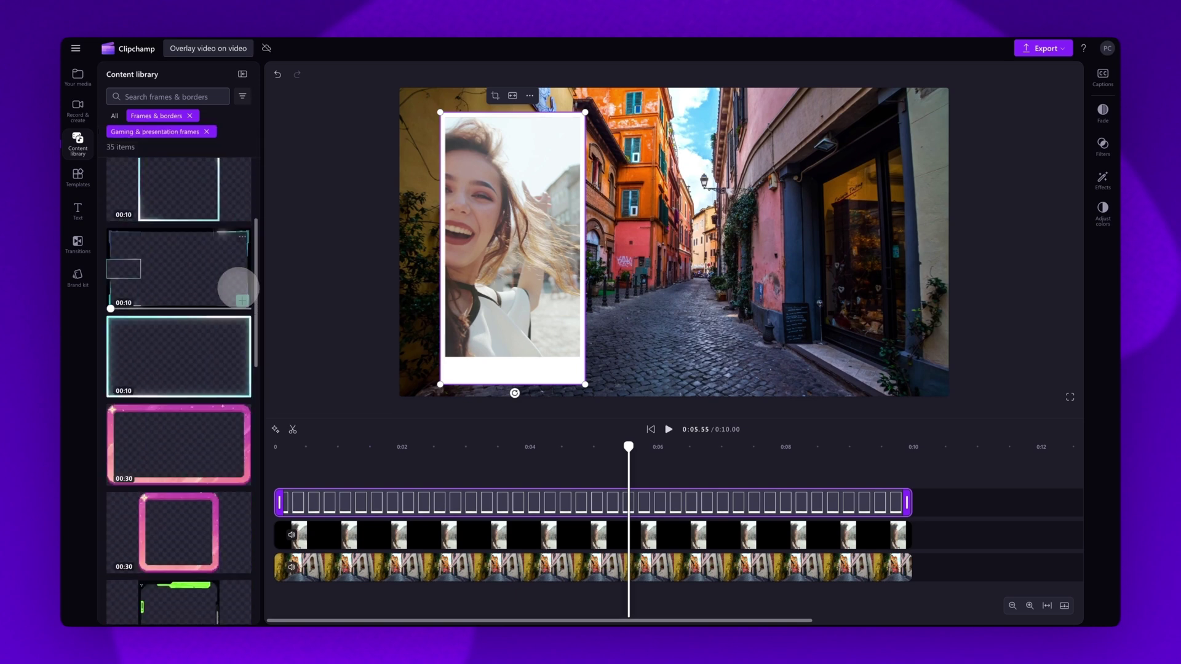
{"action": "scroll", "coordinate": [238, 289], "scroll_direction": "down", "scroll_amount": 2}
{"action": "left_click_drag", "start_coordinate": [198, 295], "coordinate": [195, 293]}
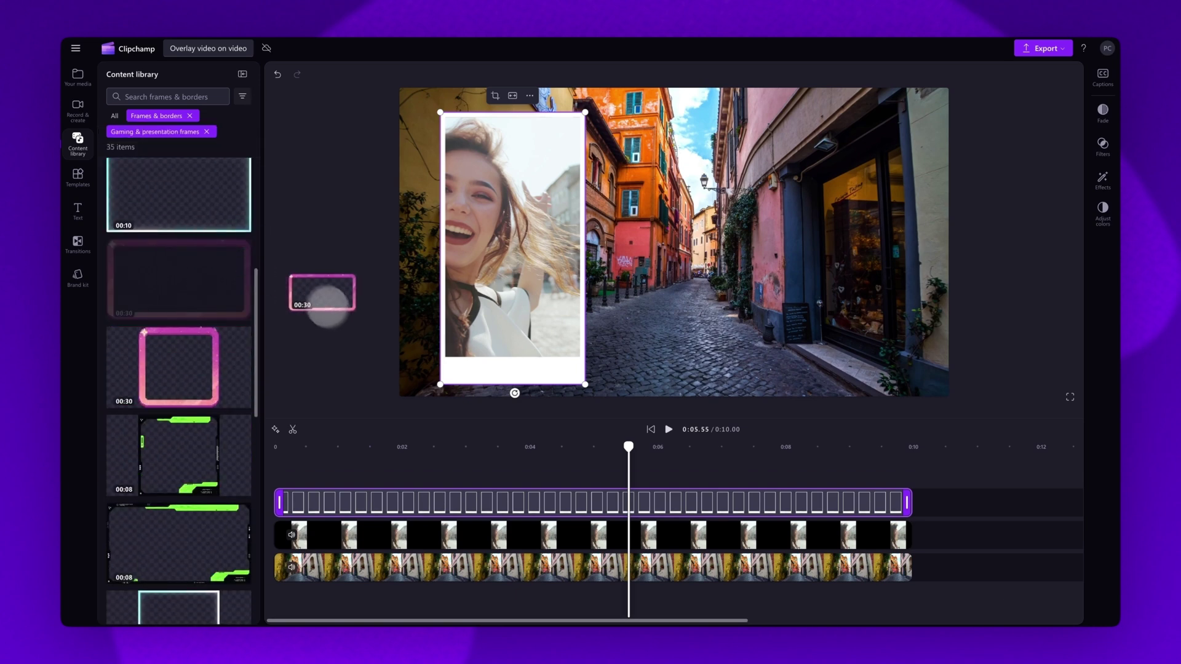
{"action": "left_click_drag", "start_coordinate": [426, 463], "coordinate": [430, 503]}
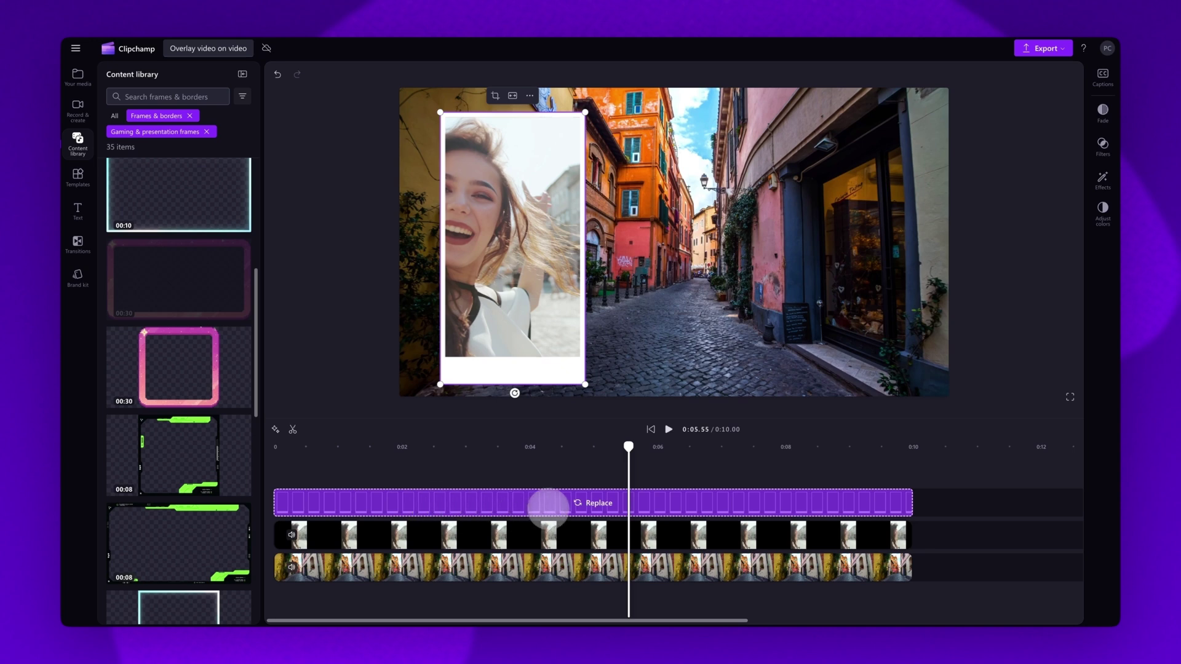
{"action": "left_click_drag", "start_coordinate": [534, 503], "coordinate": [551, 496]}
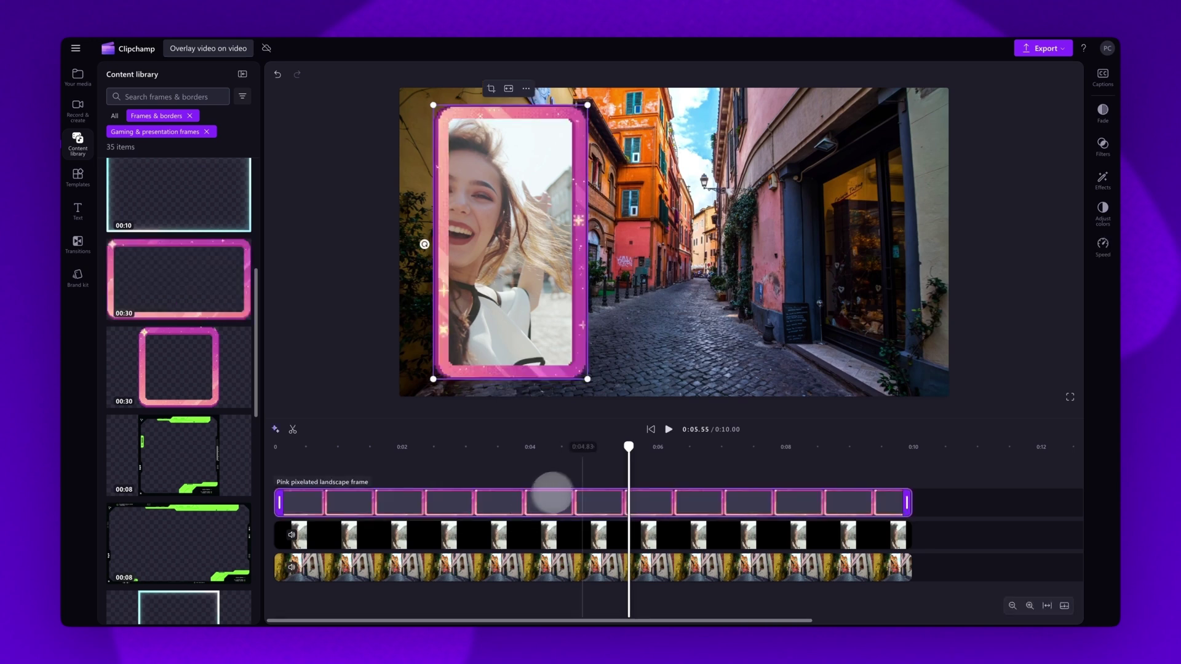
{"action": "left_click", "coordinate": [667, 429]}
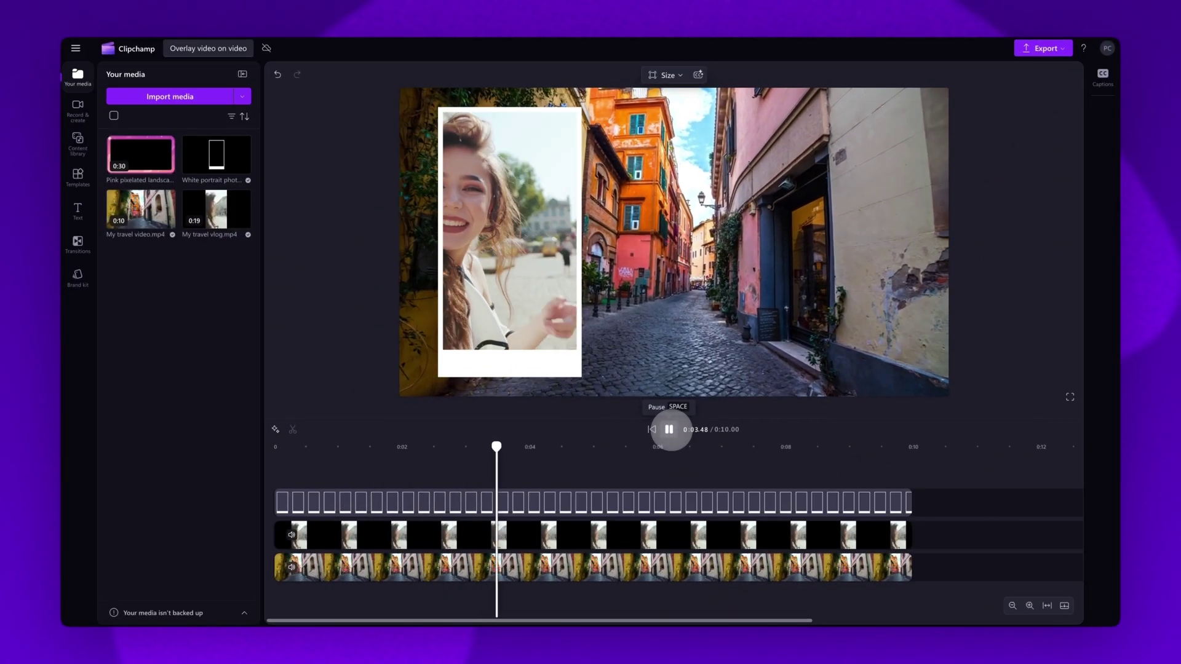
- Pause playback and show the Export quality options
{"action": "left_click", "coordinate": [671, 431]}
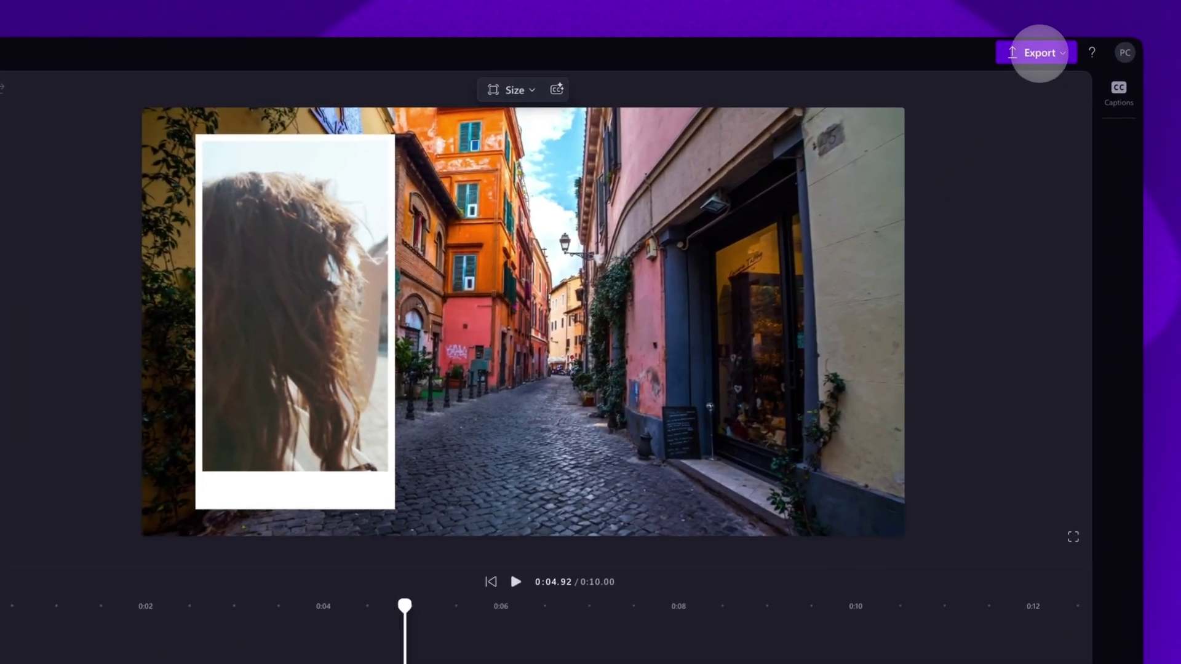
{"action": "left_click", "coordinate": [1043, 48]}
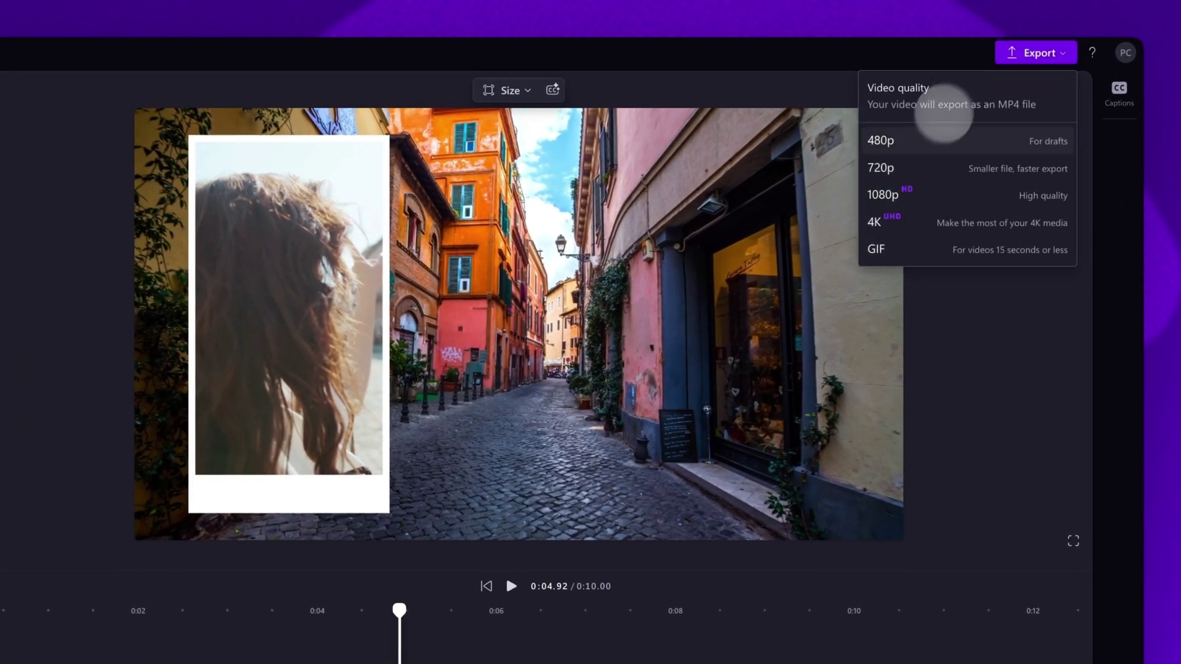
- Export the video as a 1080p MP4
{"action": "left_click", "coordinate": [925, 190]}
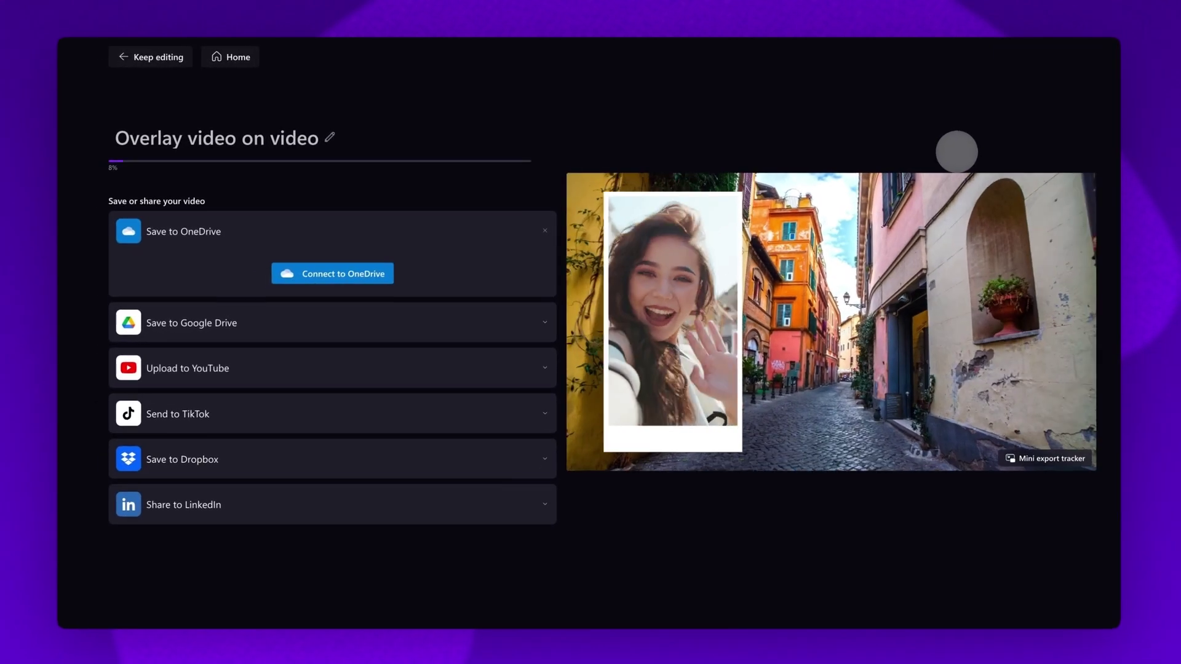